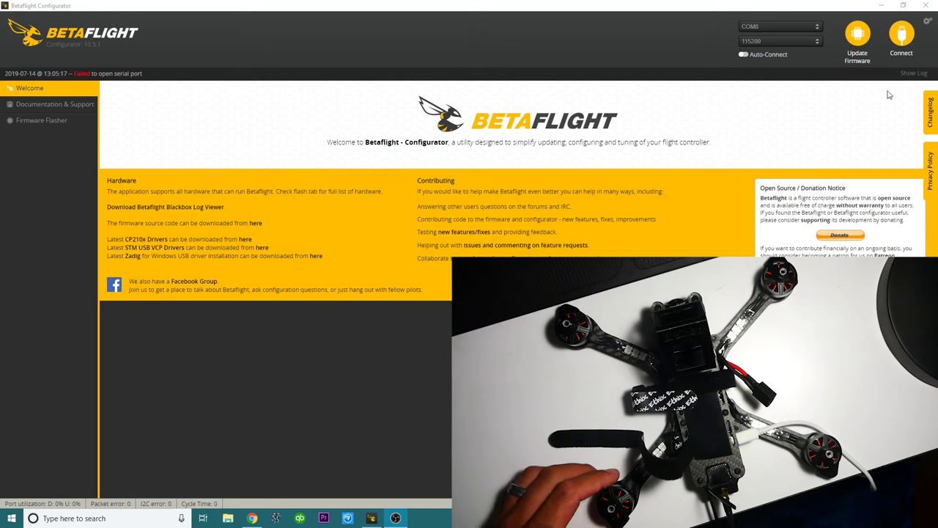
Connect to the flight controller and view its Configuration tab with the Quad X mixer and DSHOT1200.
{"action": "left_click", "coordinate": [899, 38]}
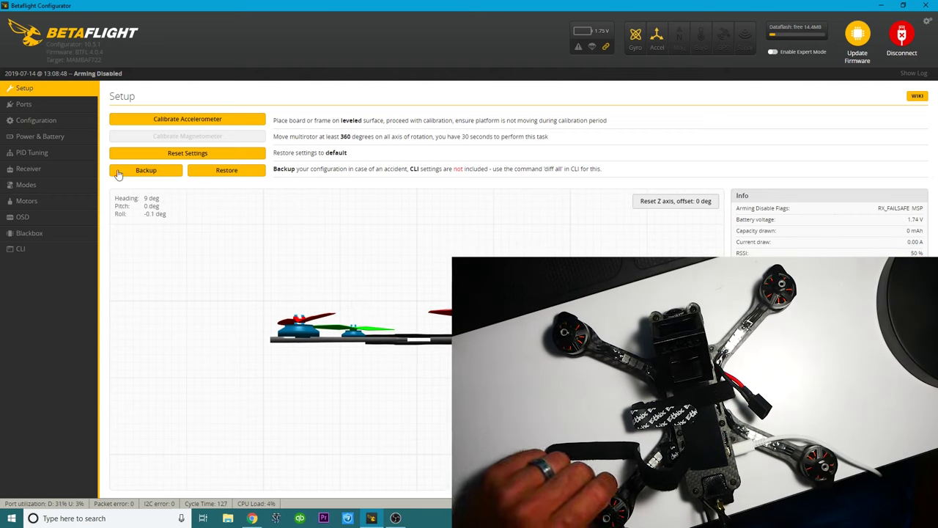
{"action": "left_click", "coordinate": [40, 121]}
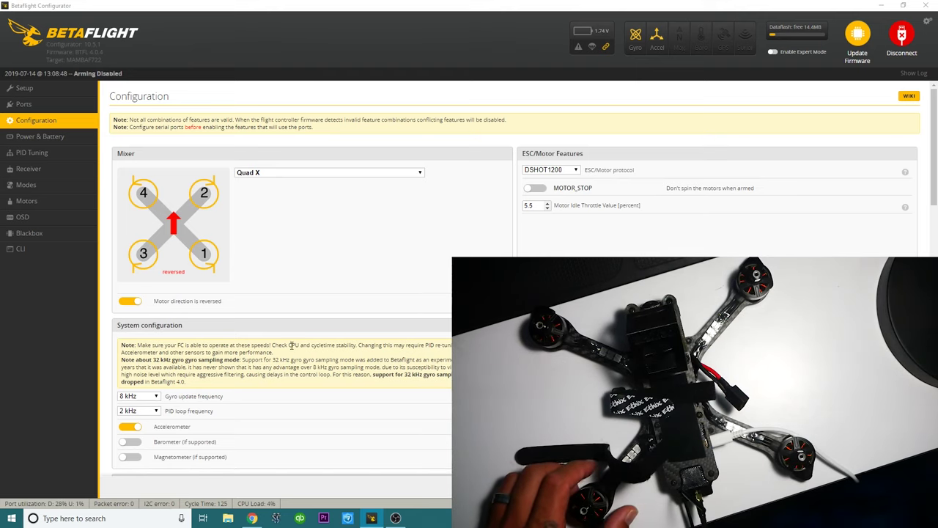
On the Motors tab, accept the risk warning and spin motors 1–4 in turn, rechecking motor 2.
{"action": "left_click", "coordinate": [34, 202]}
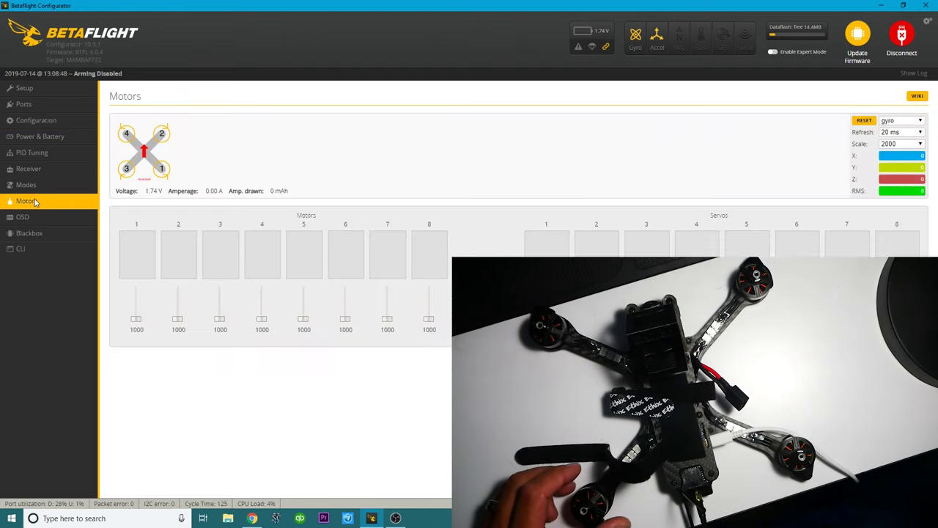
{"action": "left_click", "coordinate": [532, 335]}
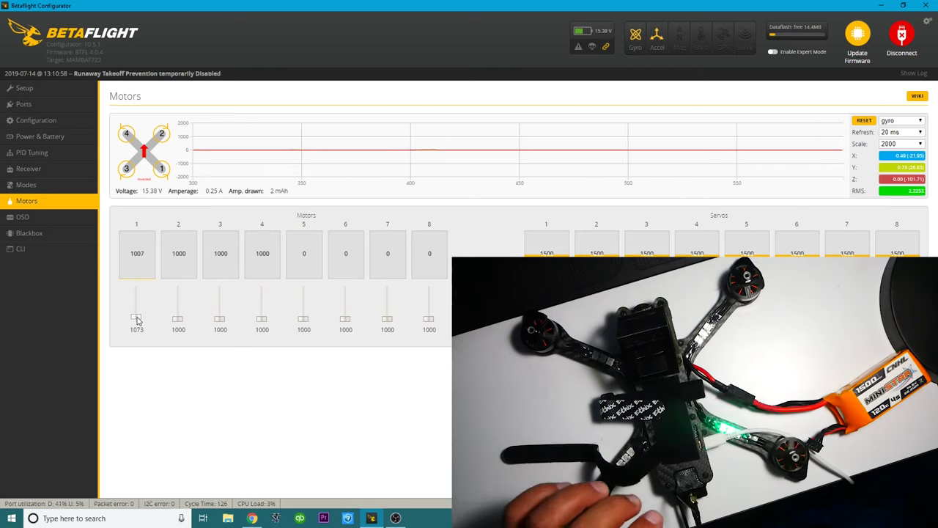
{"action": "left_click_drag", "start_coordinate": [137, 321], "coordinate": [139, 319]}
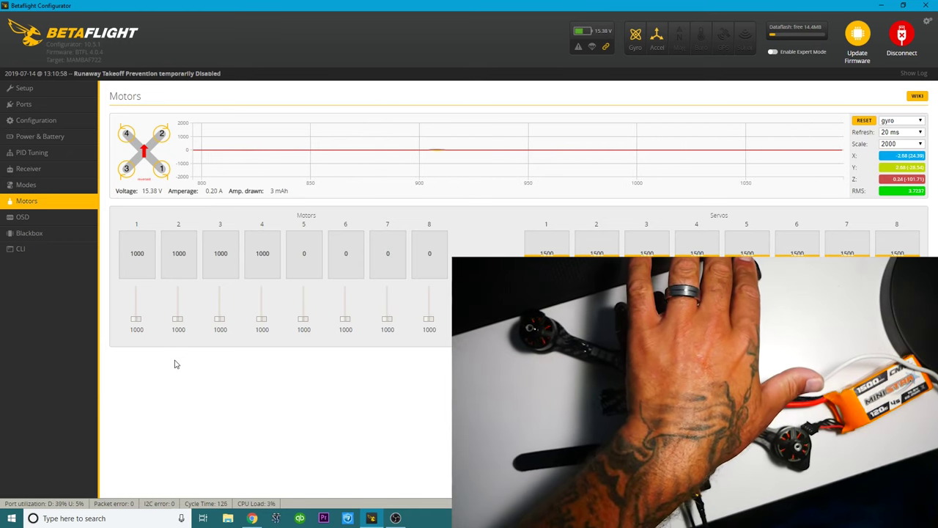
{"action": "left_click_drag", "start_coordinate": [175, 319], "coordinate": [176, 314]}
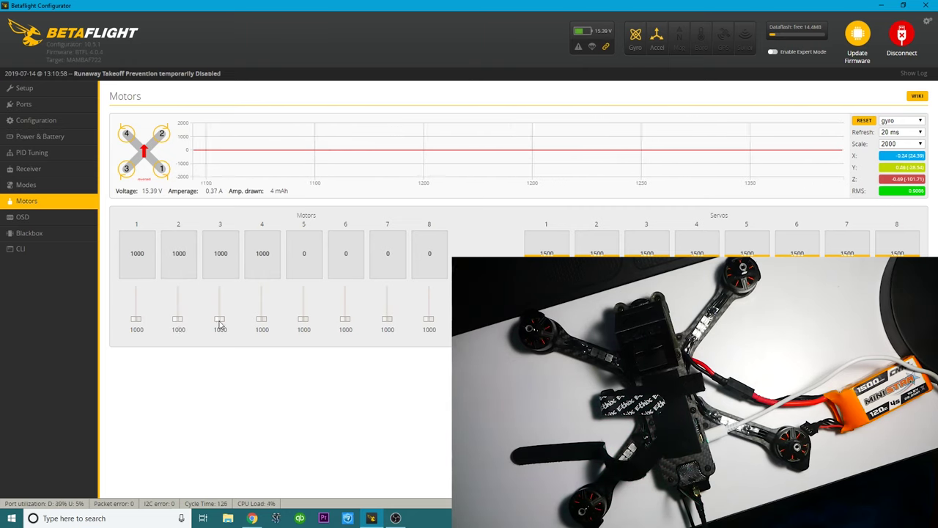
{"action": "mouse_move", "coordinate": [219, 322]}
{"action": "left_mouse_down"}
{"action": "mouse_move", "coordinate": [218, 314]}
{"action": "mouse_move", "coordinate": [218, 329]}
{"action": "left_mouse_up"}
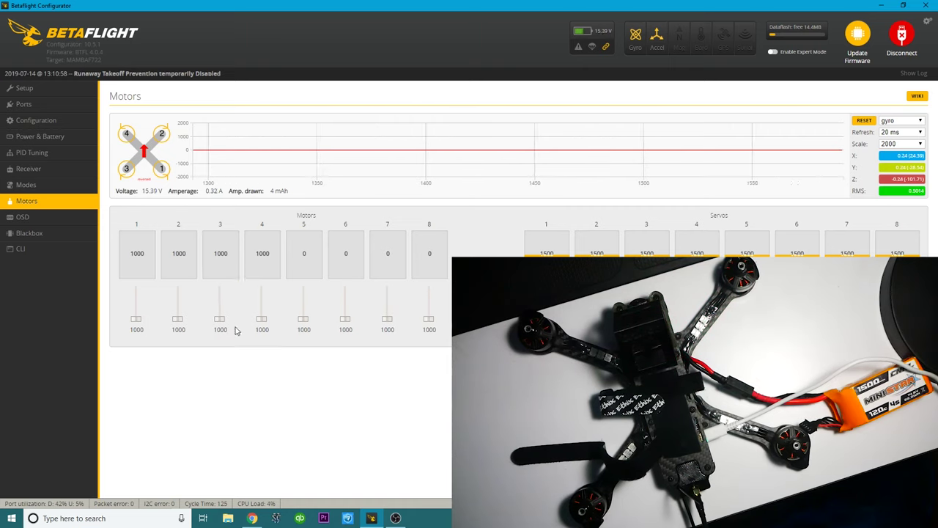
{"action": "left_click_drag", "start_coordinate": [262, 324], "coordinate": [257, 330]}
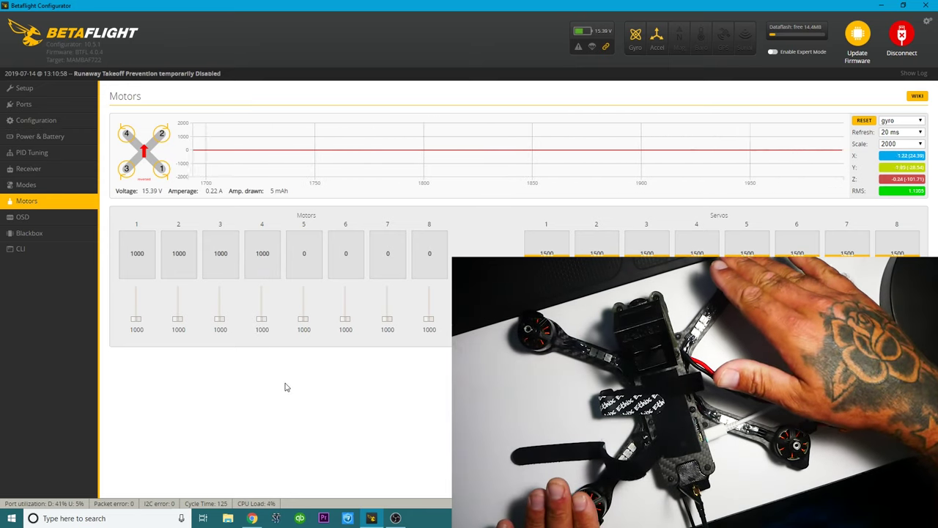
{"action": "left_click_drag", "start_coordinate": [176, 318], "coordinate": [218, 329]}
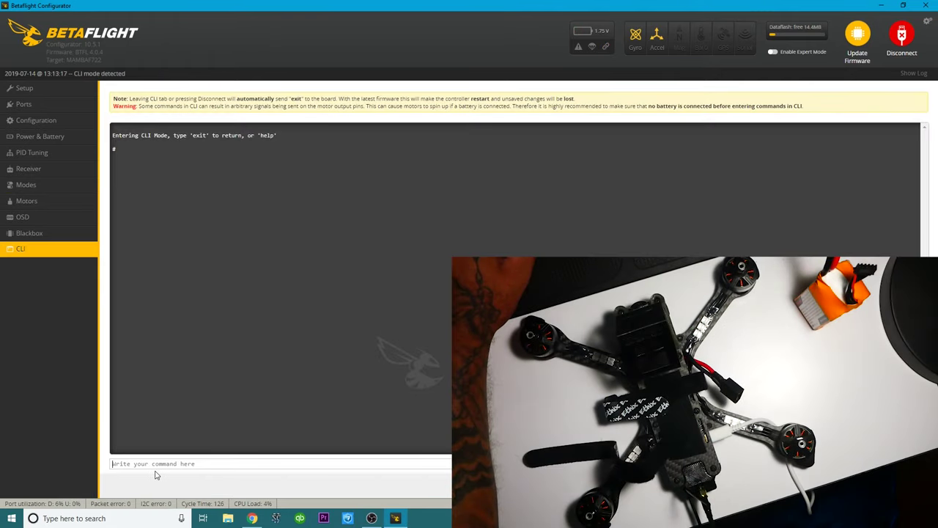
Run 'resource' in the CLI and highlight the MOTOR 2 (C09) and MOTOR 3 (A08) lines.
{"action": "type", "text": "resource"}
{"action": "key", "text": "Return"}
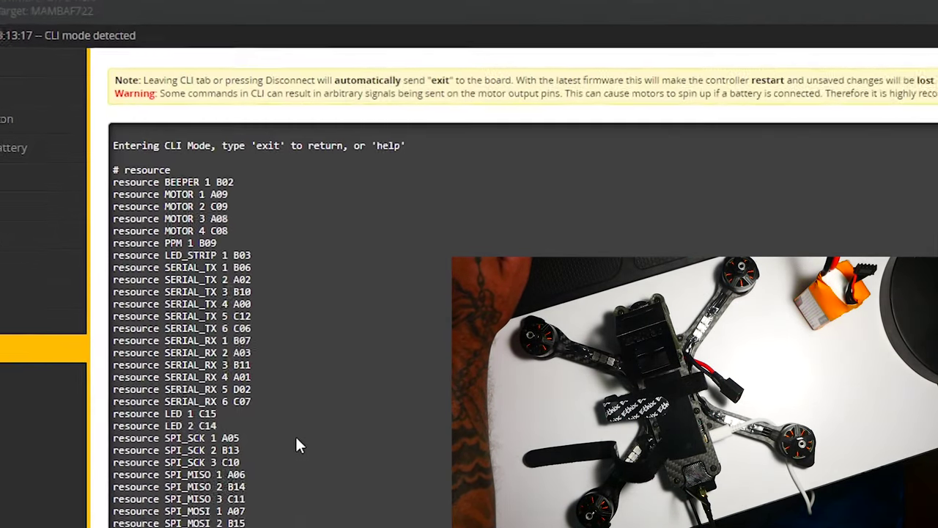
{"action": "left_click_drag", "start_coordinate": [115, 233], "coordinate": [312, 290]}
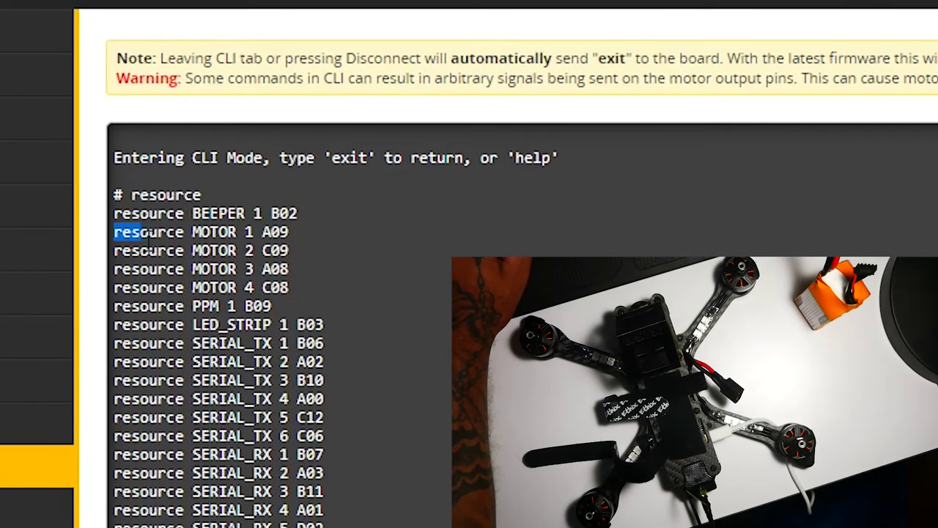
{"action": "left_click", "coordinate": [307, 291]}
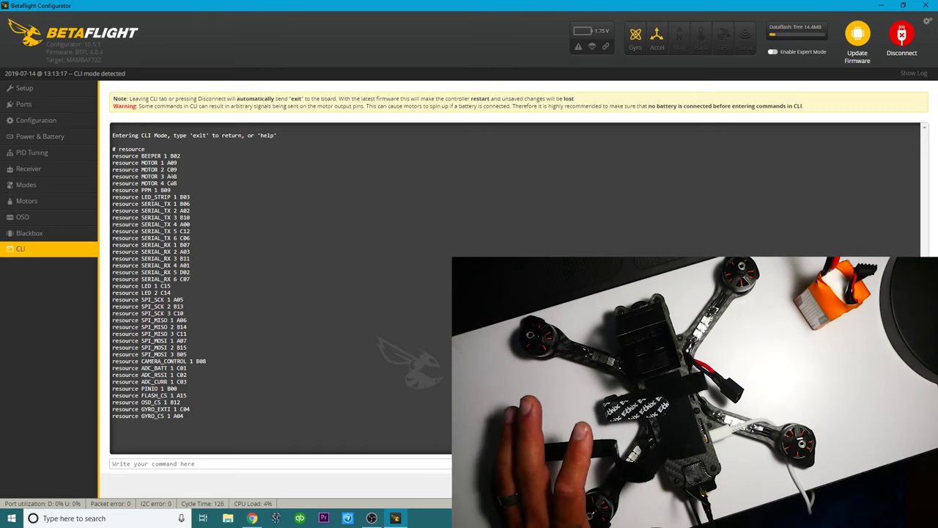
{"action": "double_click", "coordinate": [172, 169]}
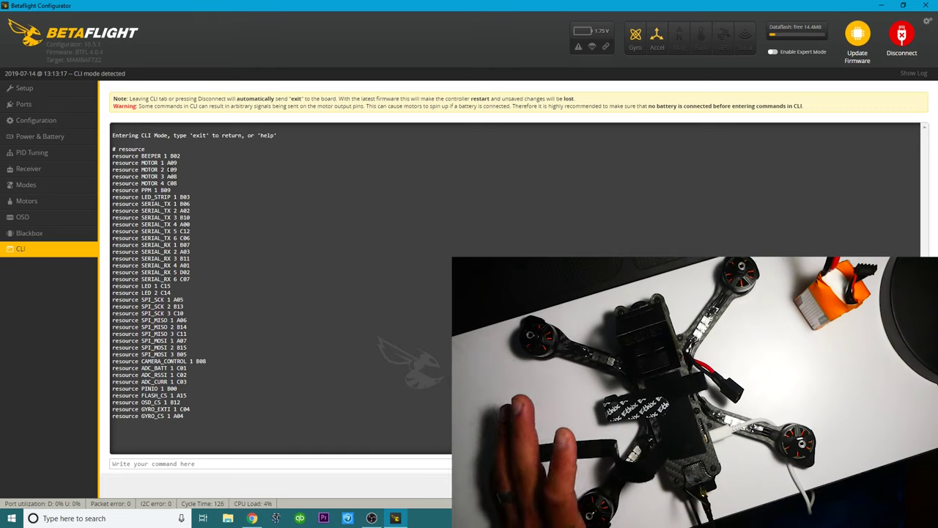
{"action": "left_click", "coordinate": [180, 174]}
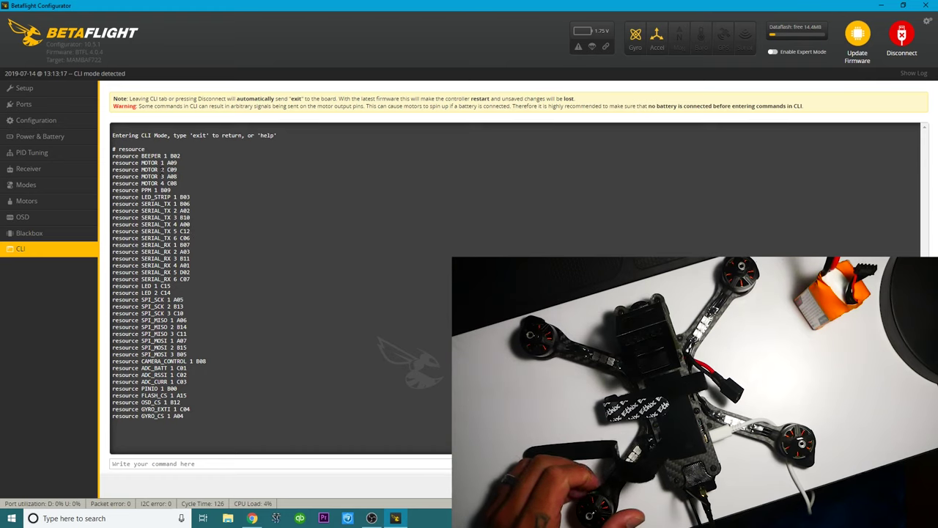
{"action": "left_click_drag", "start_coordinate": [112, 168], "coordinate": [179, 177]}
{"action": "left_click", "coordinate": [174, 176]}
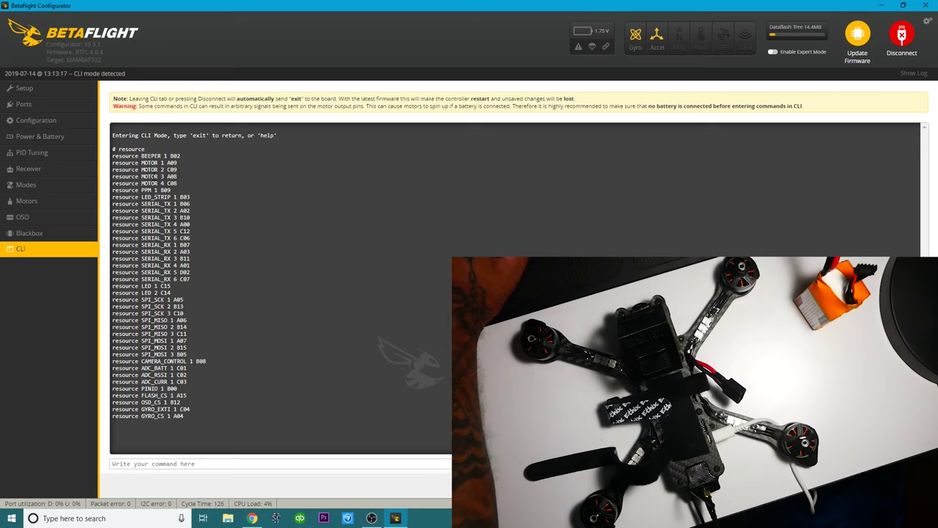
{"action": "left_click", "coordinate": [165, 463]}
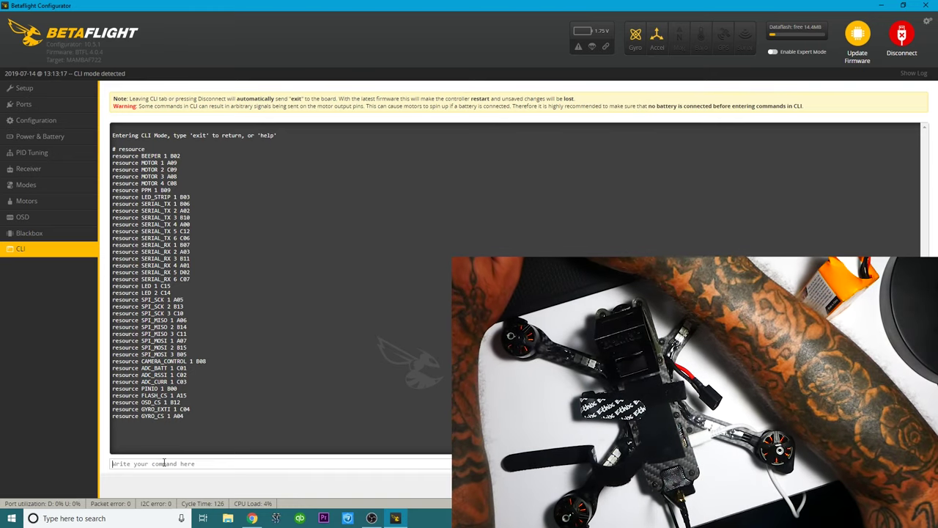
Free both pins with 'resource motor 2 none' and 'resource motor 3 none'.
{"action": "type", "text": "resource motor 2 none"}
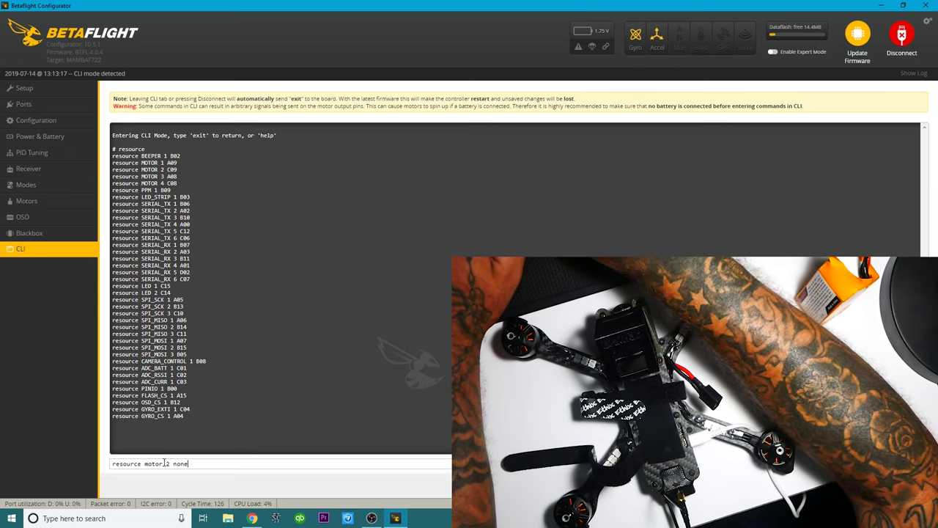
{"action": "key", "text": "Return"}
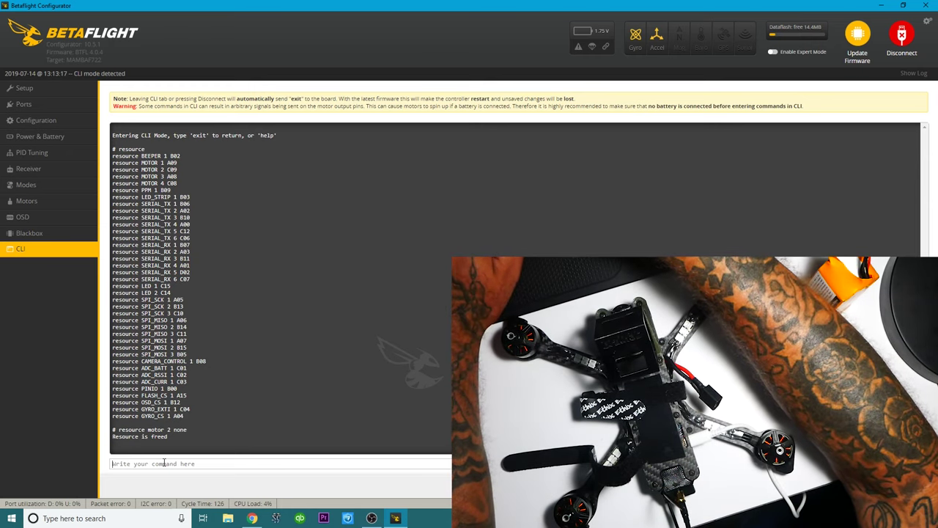
{"action": "type", "text": "resource m"}
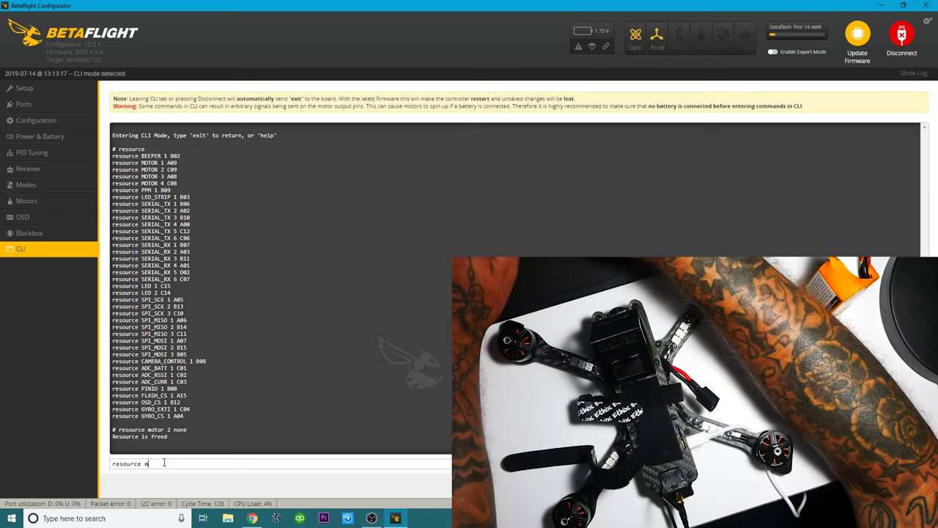
{"action": "type", "text": "otor 3 n"}
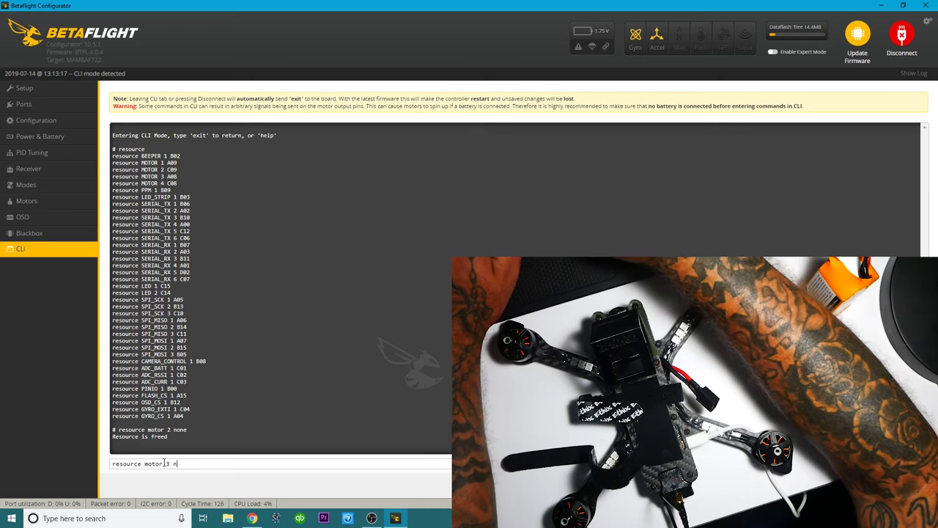
{"action": "type", "text": "one"}
{"action": "key", "text": "Return"}
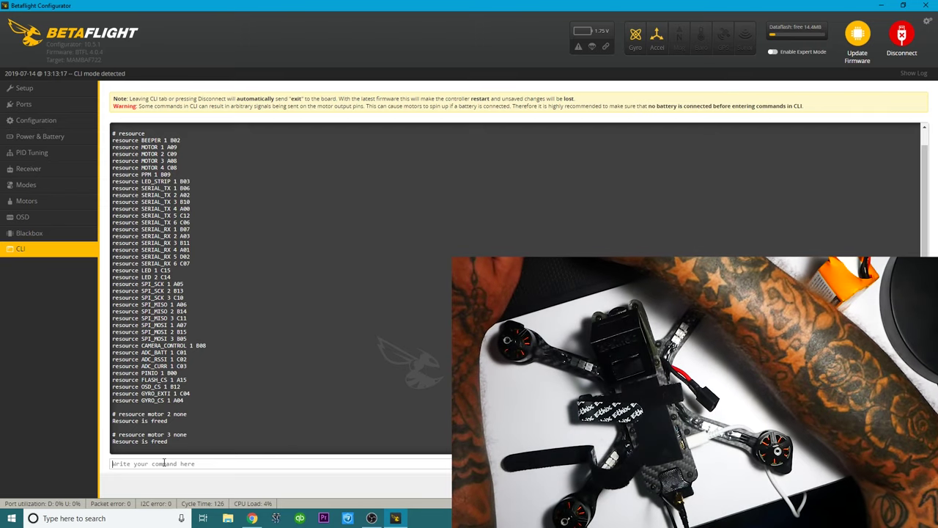
{"action": "type", "text": "r"}
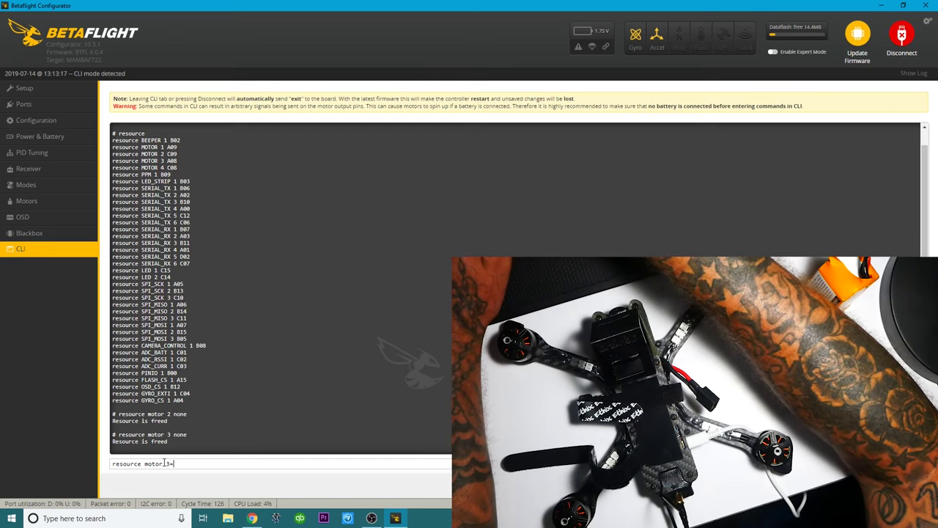
Reassign motor 2 to pin A08 with 'resource motor 2 A08'.
{"action": "type", "text": "esource motor 2 A08"}
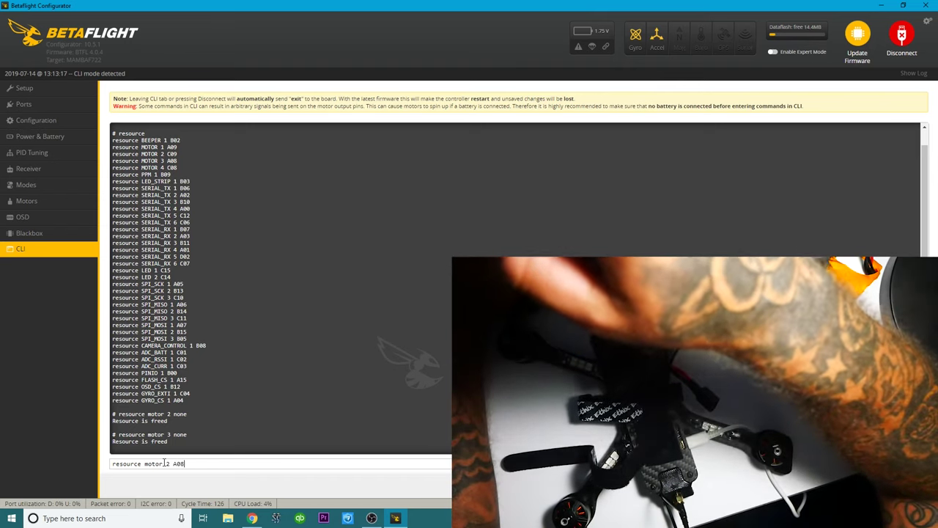
{"action": "key", "text": "Return"}
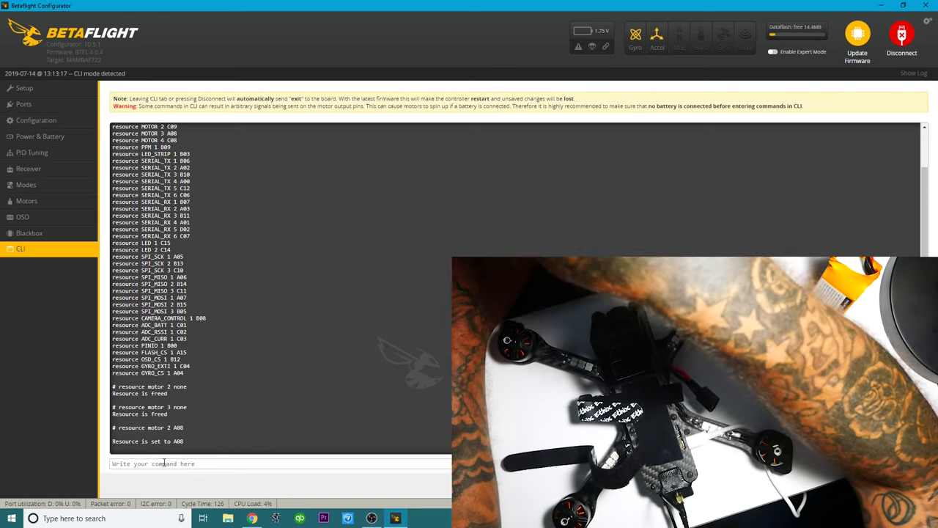
{"action": "type", "text": "rou"}
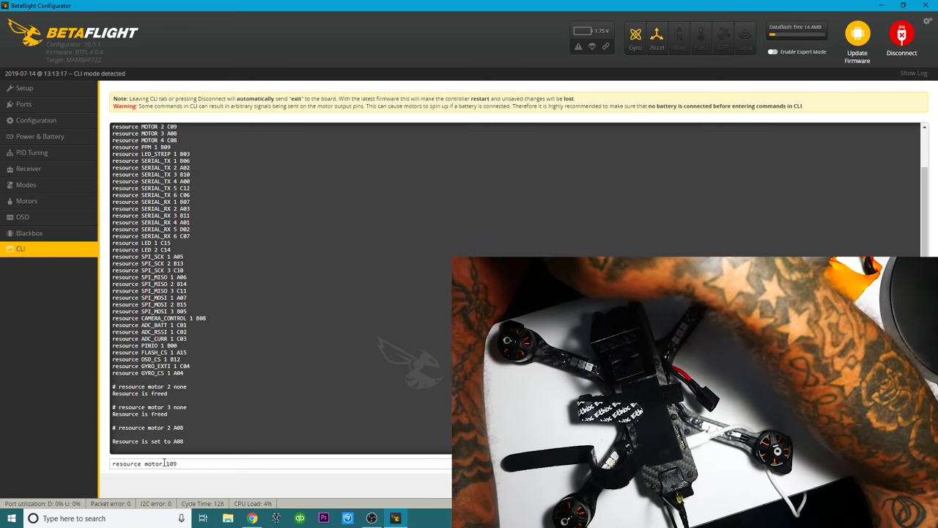
Enter 'resource motor 1 09' and the misspelled 'resoure motor 3 C09', both rejected with errors.
{"action": "key", "text": "Return"}
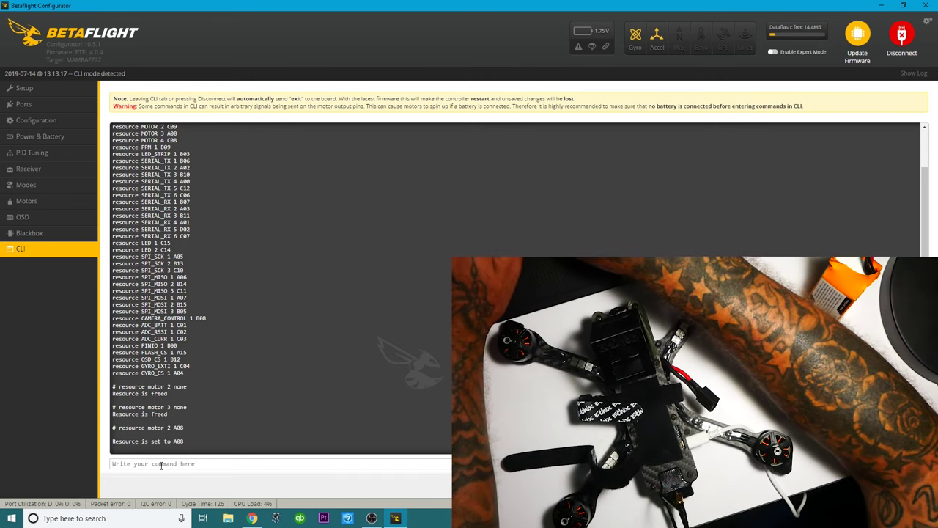
{"action": "type", "text": "resour"}
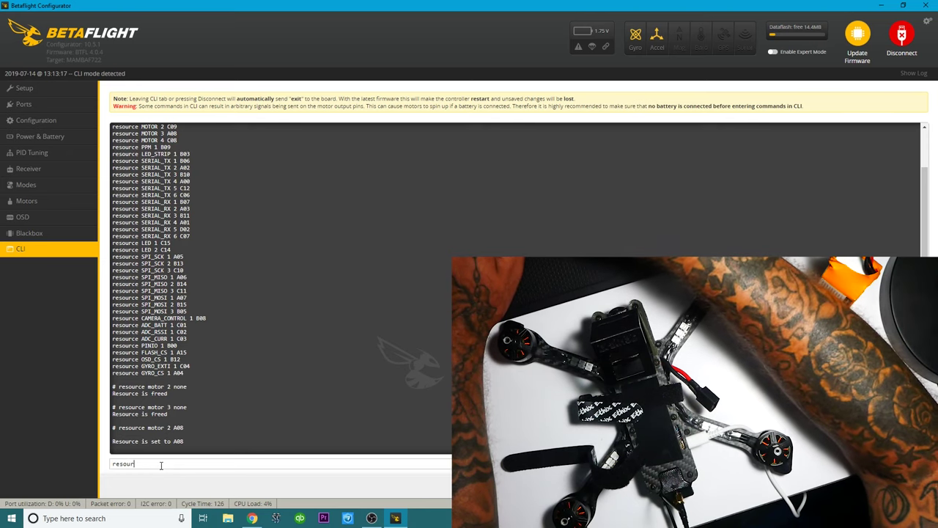
{"action": "type", "text": "c"}
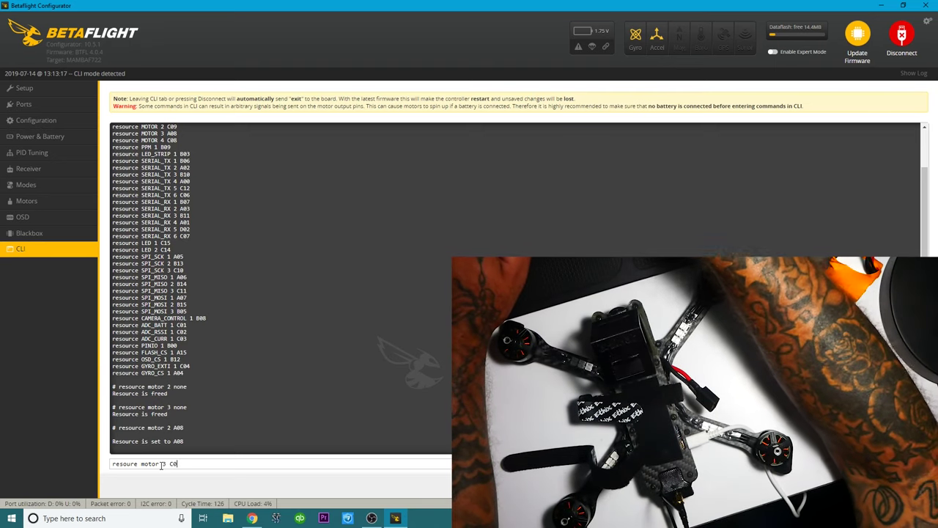
{"action": "key", "text": "Return"}
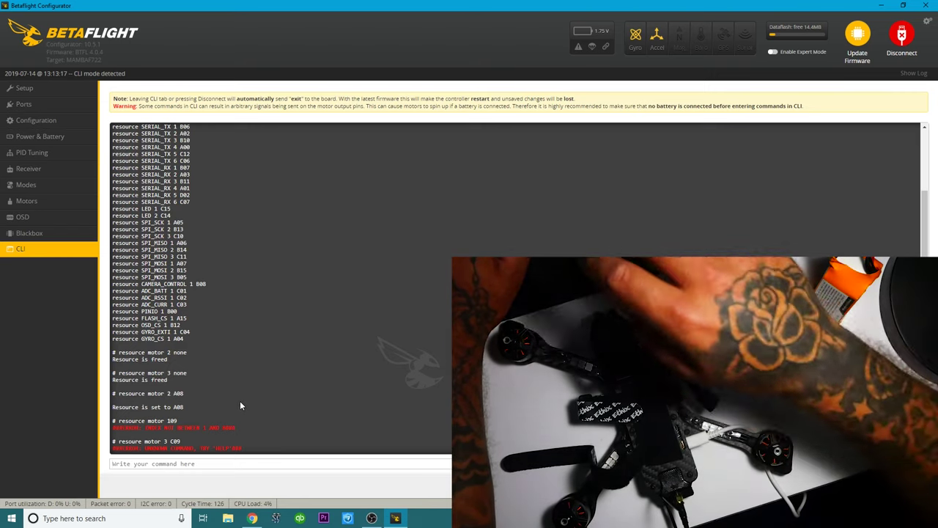
Run 'resource motor 3 C09', then 'save' to store the remap and reboot the board.
{"action": "type", "text": "resource motor"}
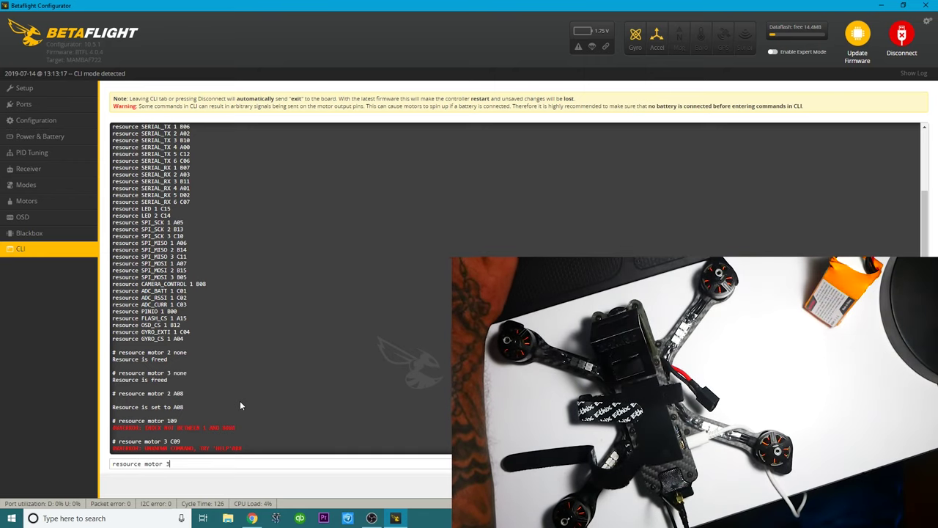
{"action": "type", "text": " 3"}
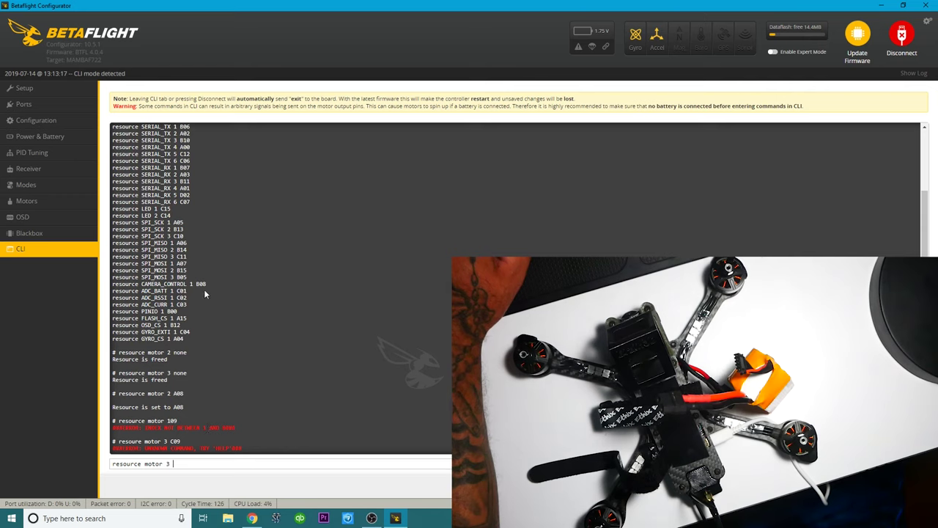
{"action": "scroll", "coordinate": [231, 319], "scroll_direction": "up", "scroll_amount": 3}
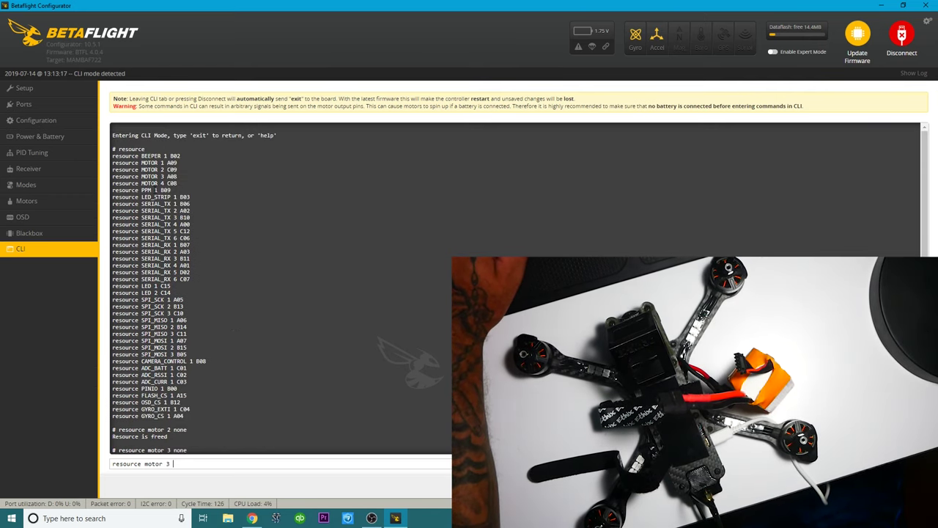
{"action": "scroll", "coordinate": [215, 263], "scroll_direction": "down", "scroll_amount": 4}
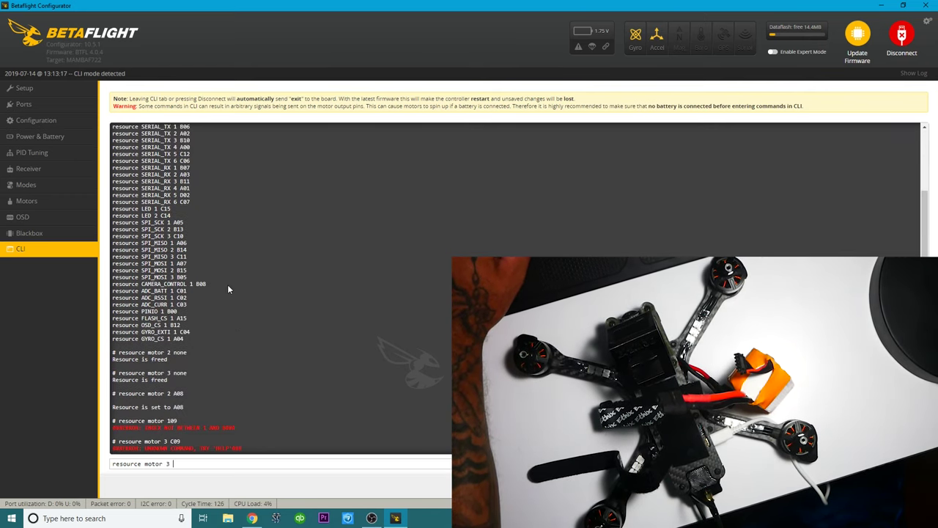
{"action": "type", "text": "C09"}
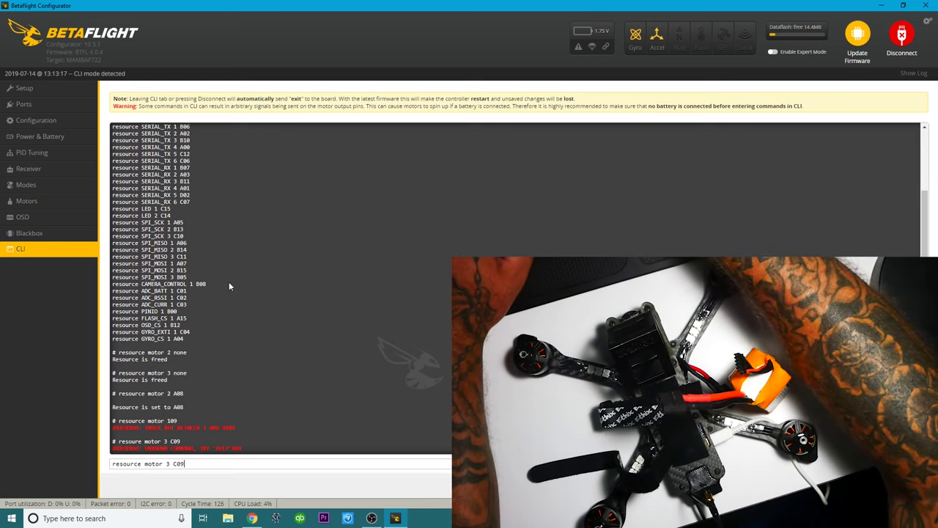
{"action": "key", "text": "Return"}
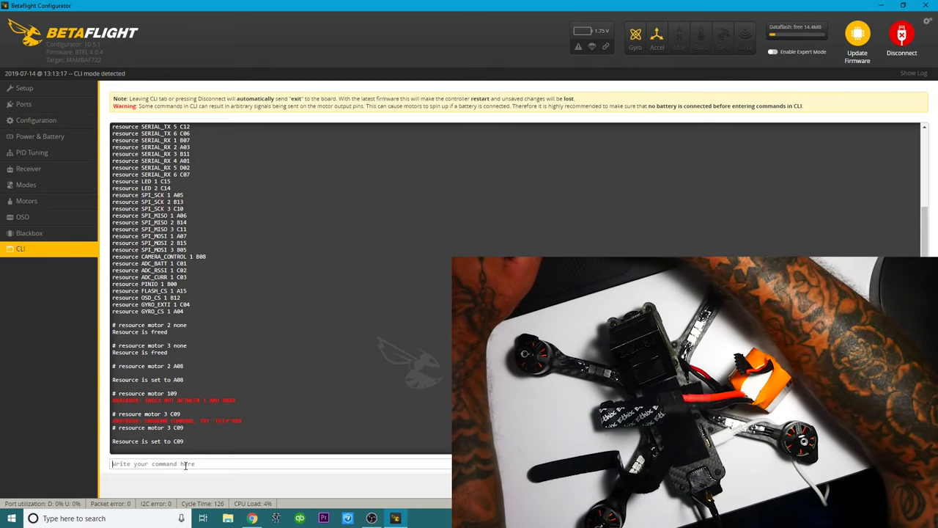
{"action": "type", "text": "save"}
{"action": "key", "text": "Return"}
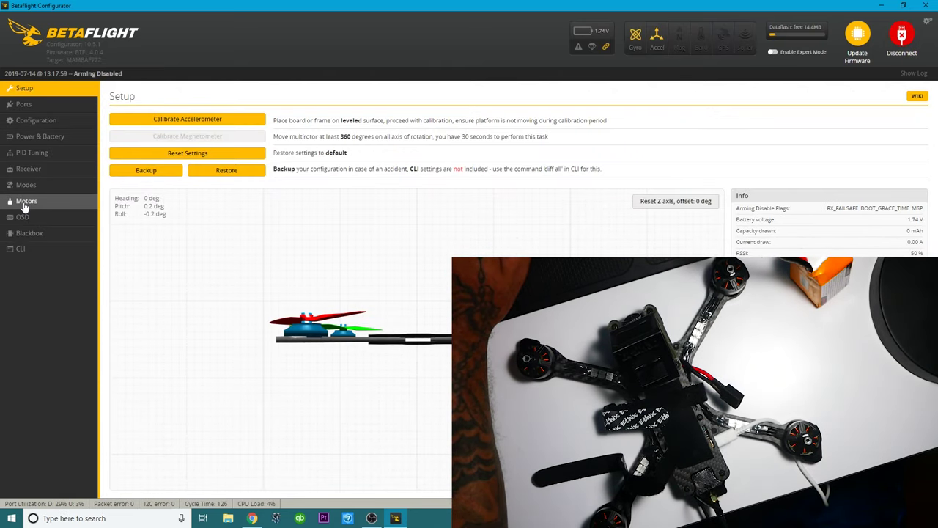
Return to the Motors tab, now showing the battery at 15.42 V and all outputs at 1000.
{"action": "left_click", "coordinate": [26, 203]}
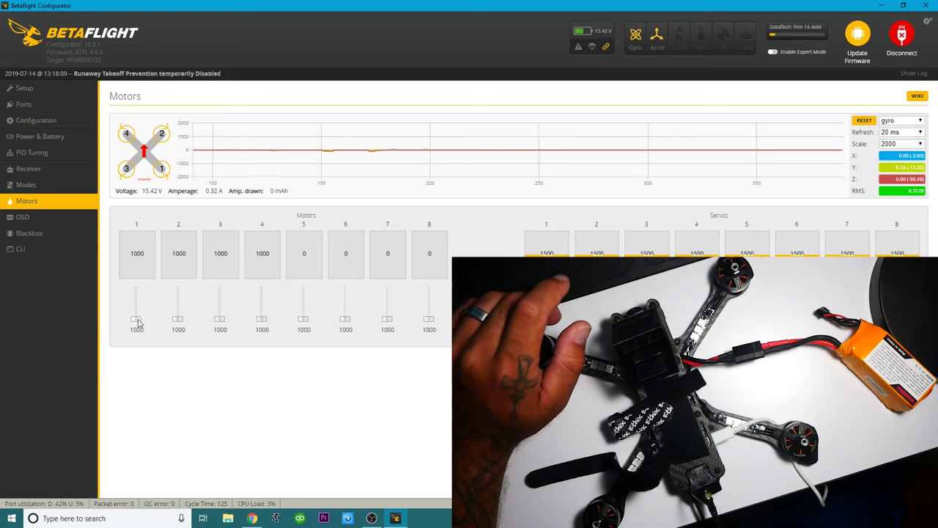
{"action": "left_click_drag", "start_coordinate": [138, 323], "coordinate": [135, 318]}
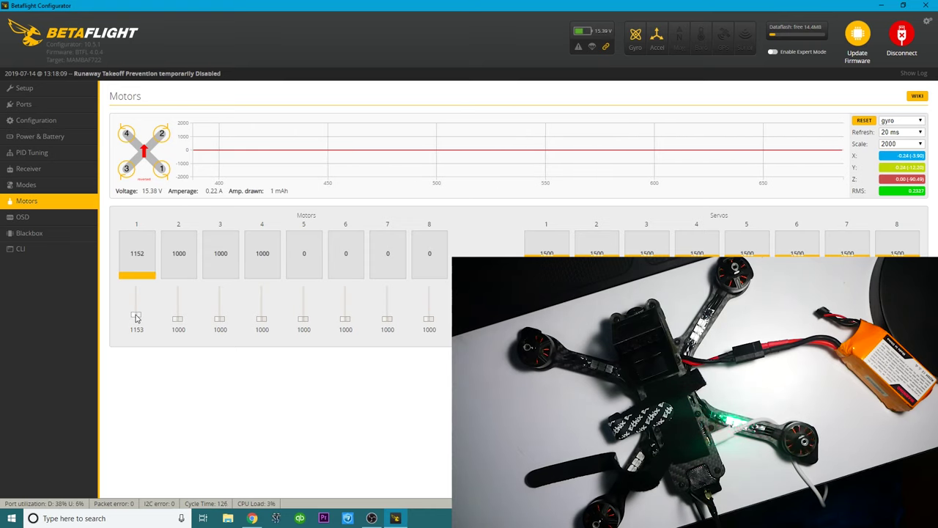
{"action": "left_click_drag", "start_coordinate": [136, 318], "coordinate": [178, 317]}
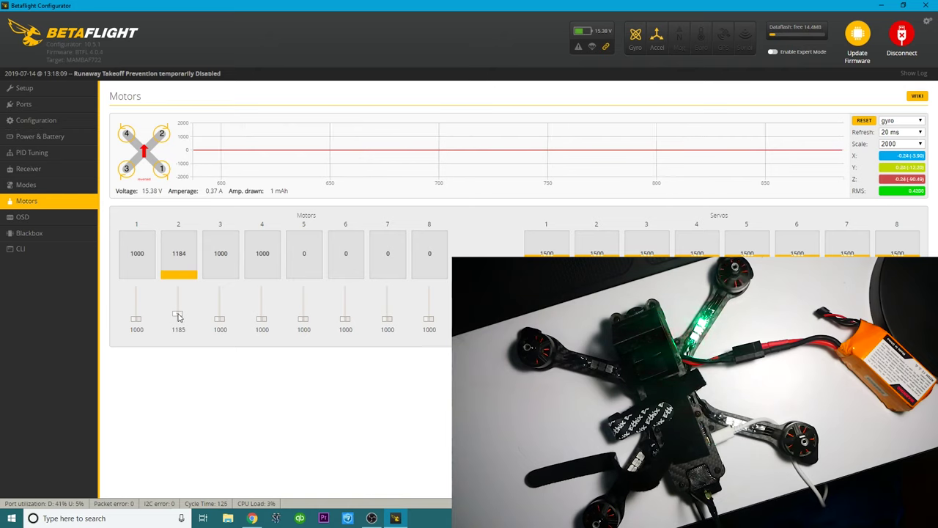
{"action": "left_click_drag", "start_coordinate": [178, 317], "coordinate": [174, 342]}
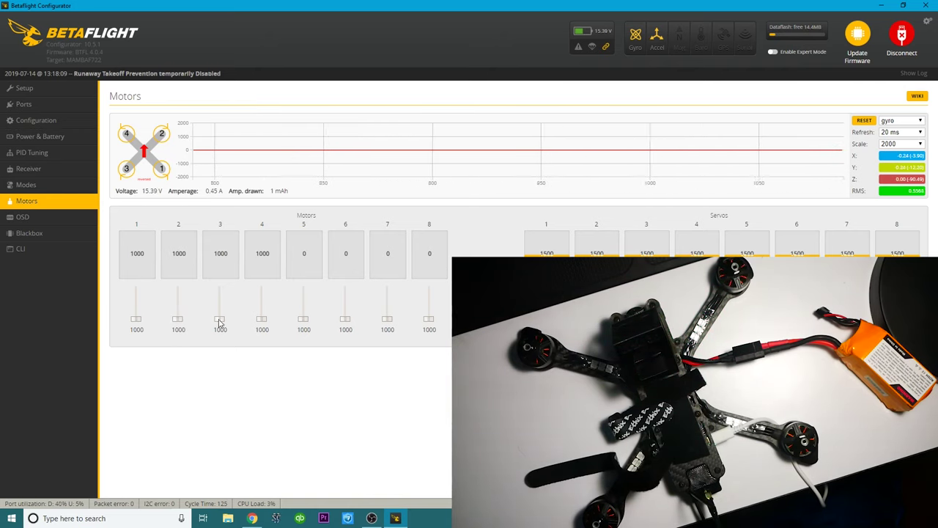
{"action": "left_click_drag", "start_coordinate": [219, 319], "coordinate": [220, 310]}
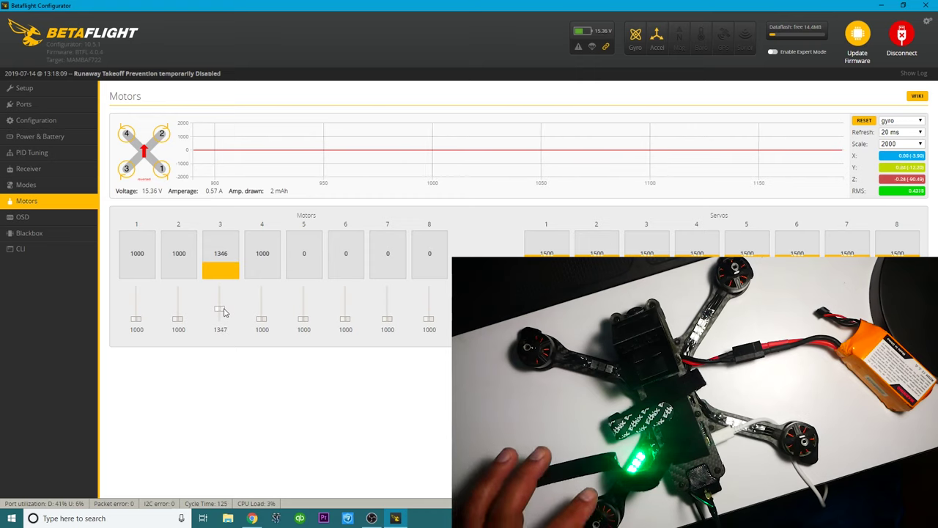
{"action": "left_click_drag", "start_coordinate": [224, 313], "coordinate": [269, 345]}
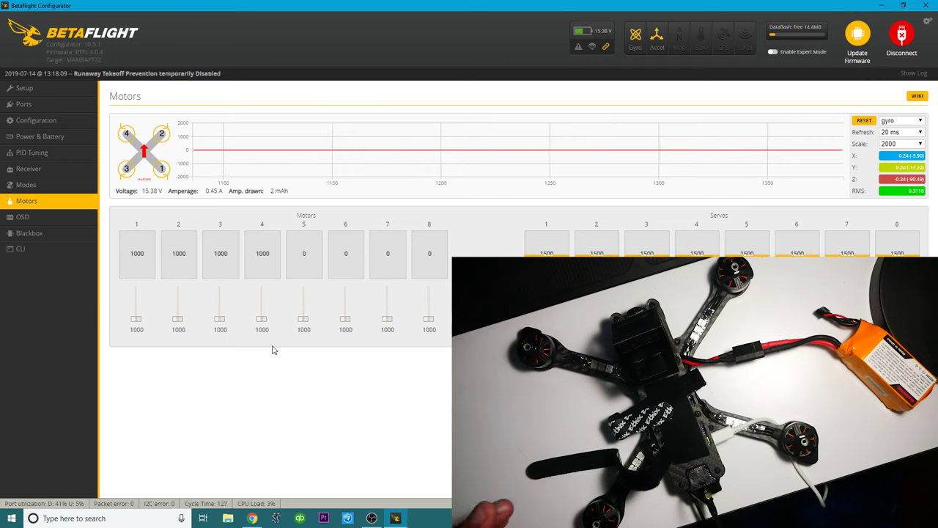